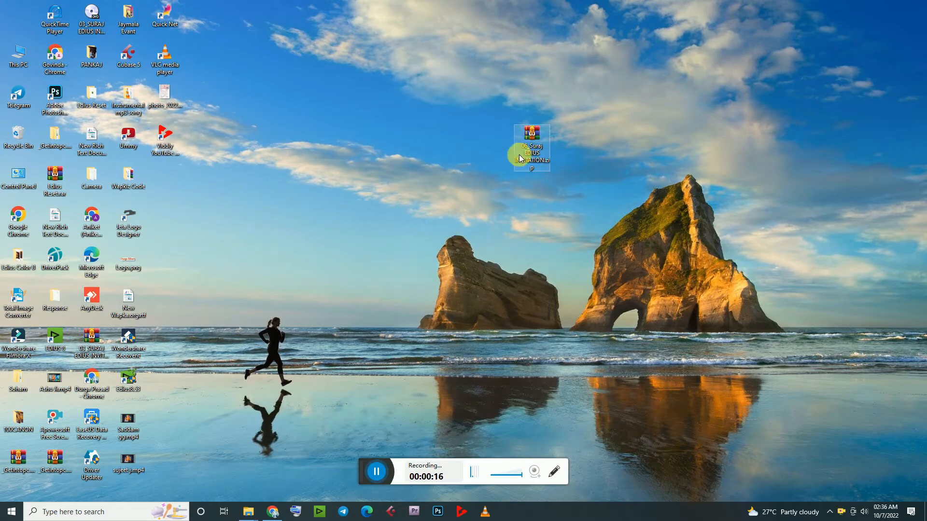
Check the size details of the 06_Suraj EDIUS INVITATION.zip archive in its file properties.
right_click(534, 146)
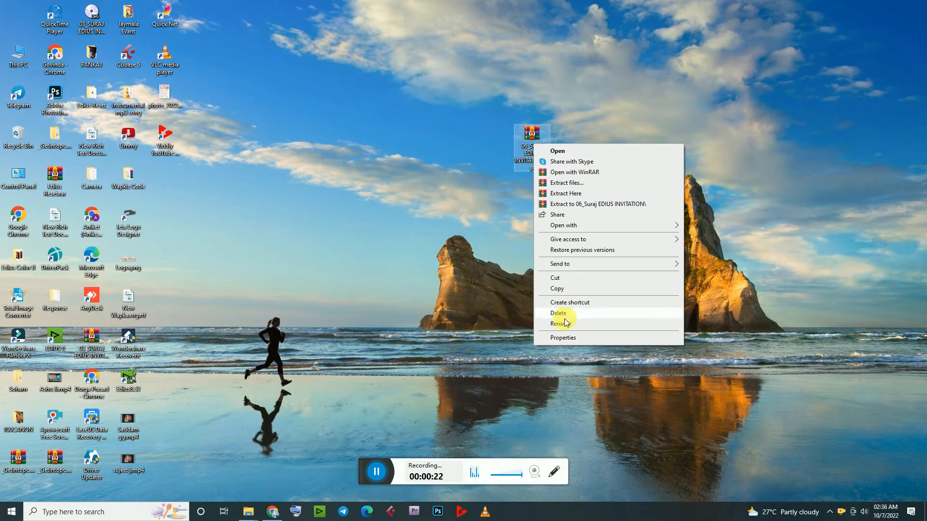
left_click(572, 338)
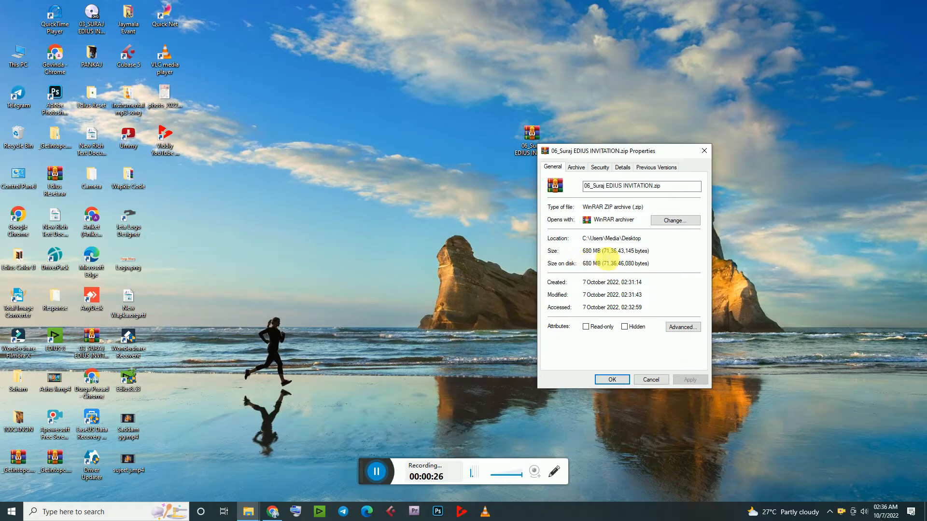
left_click(701, 152)
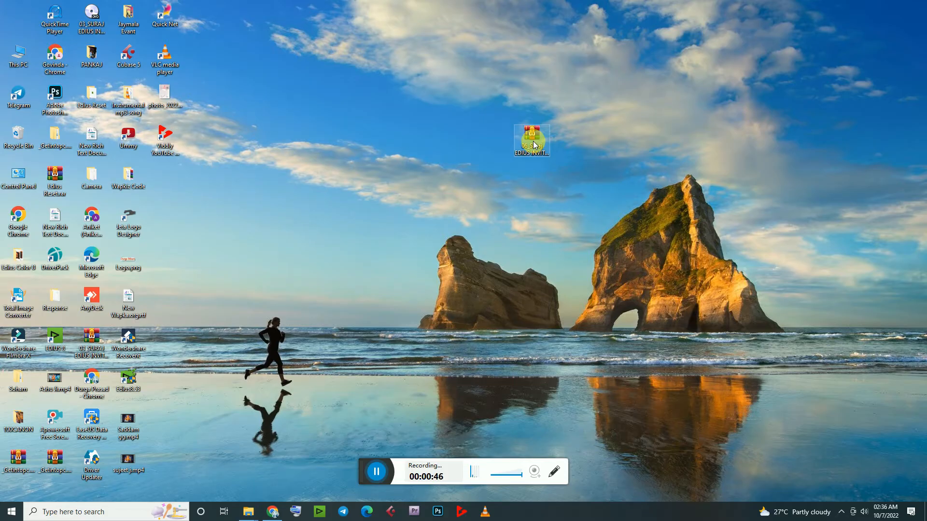
Extract the 06_Suraj EDIUS INVITATION.zip archive to its own desktop folder, entering the archive password with its characters hidden.
right_click(533, 141)
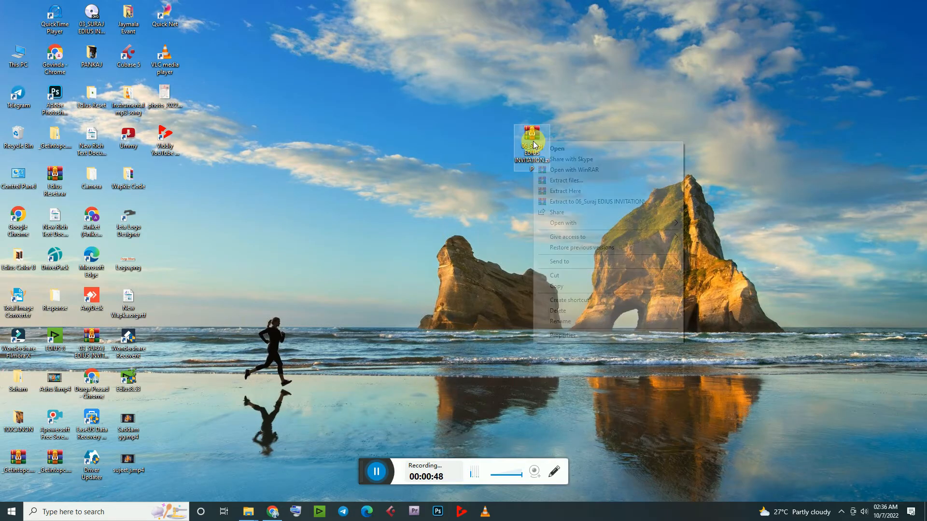
left_click(566, 181)
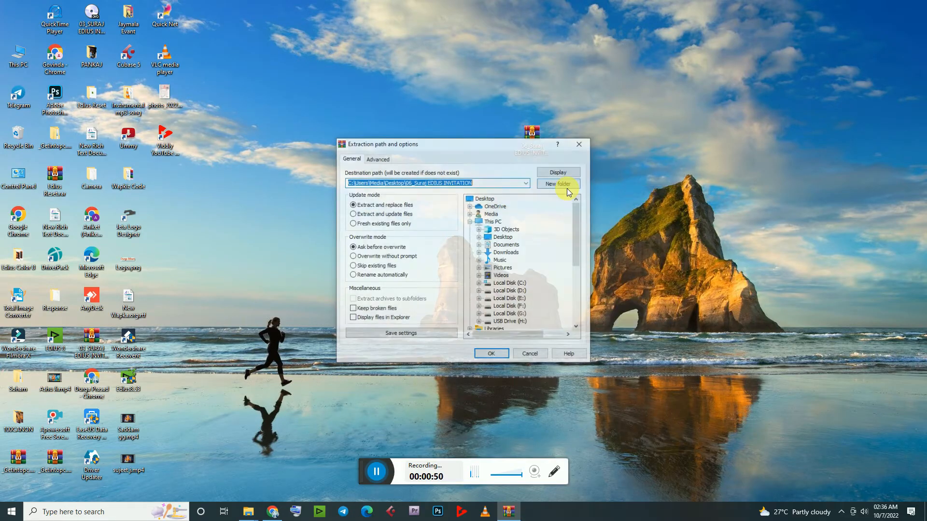
left_click(490, 358)
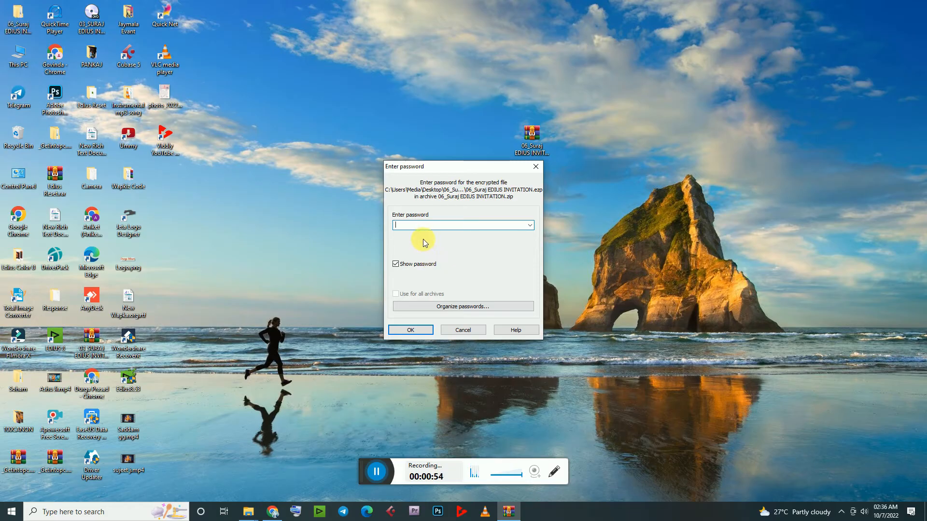
left_click(395, 264)
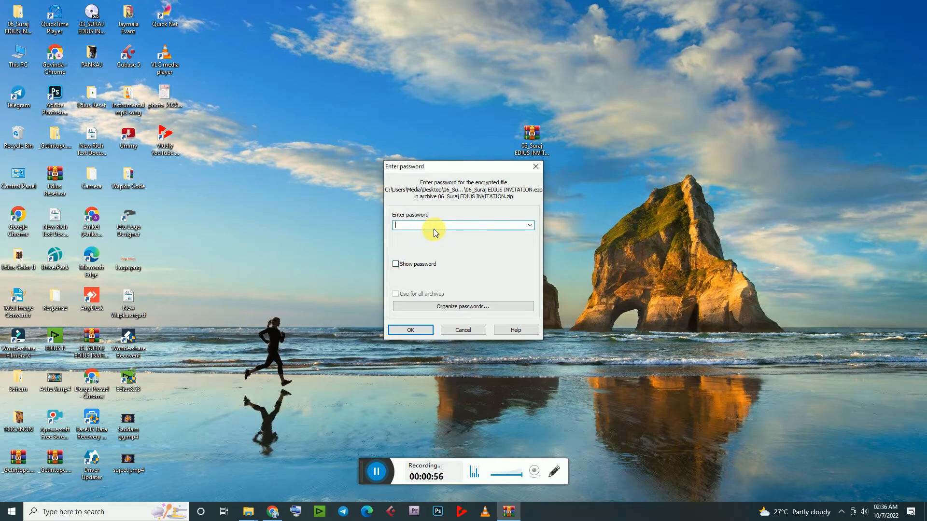
type("****")
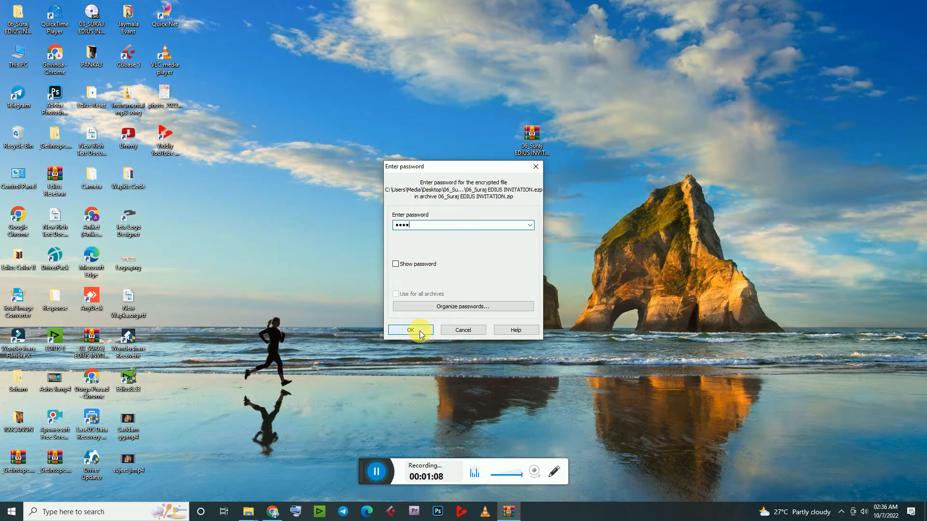
left_click(410, 330)
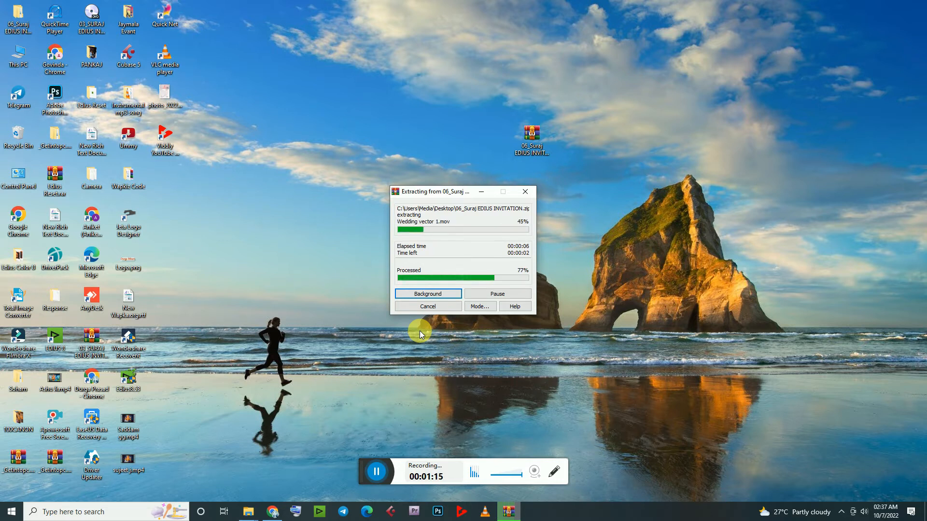
Launch EDIUS 8.53 and move the extracted 06_Suraj EDIUS INVITATION folder near its zip archive on the desktop.
left_click(139, 391)
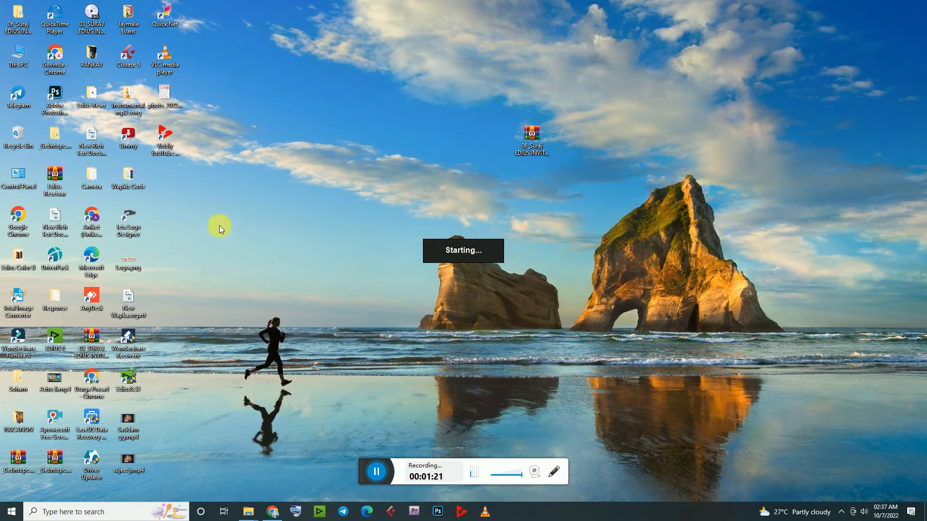
left_click_drag(31, 30, 439, 121)
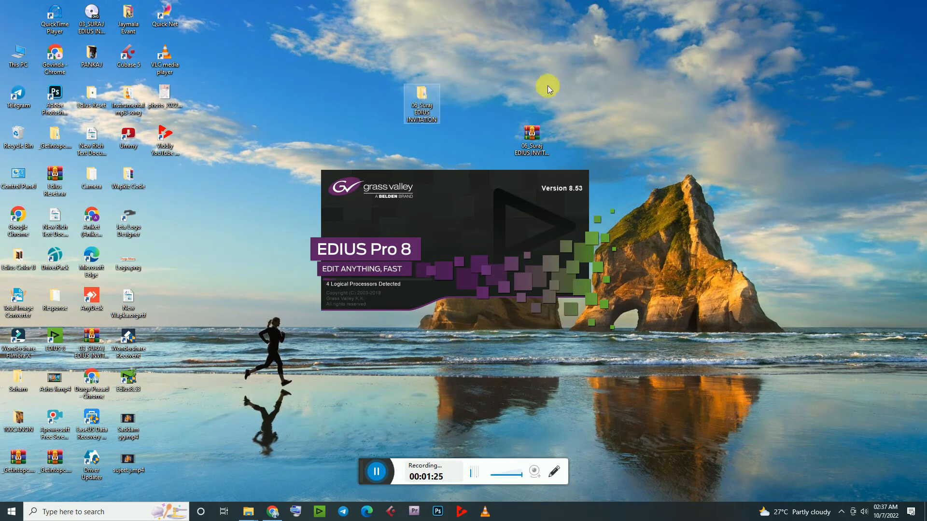
right_click(608, 68)
left_click(635, 100)
right_click(641, 80)
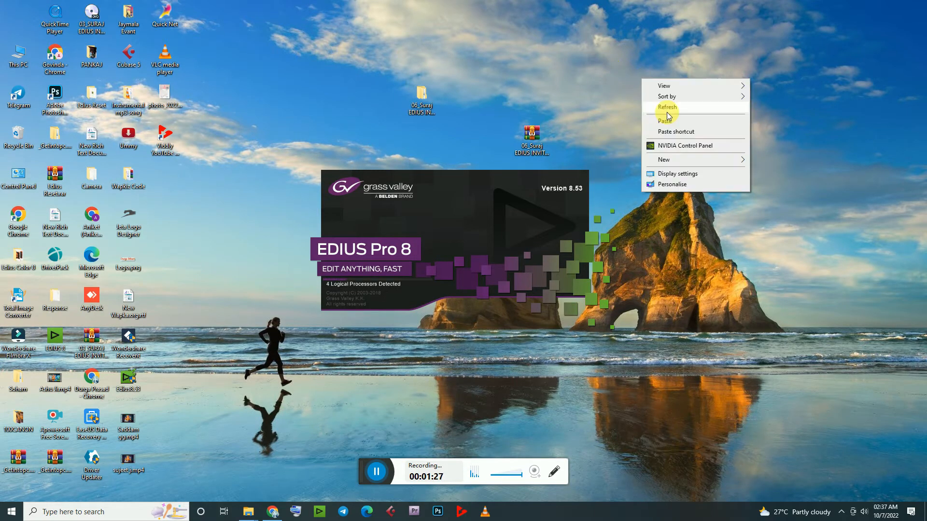
left_click(680, 107)
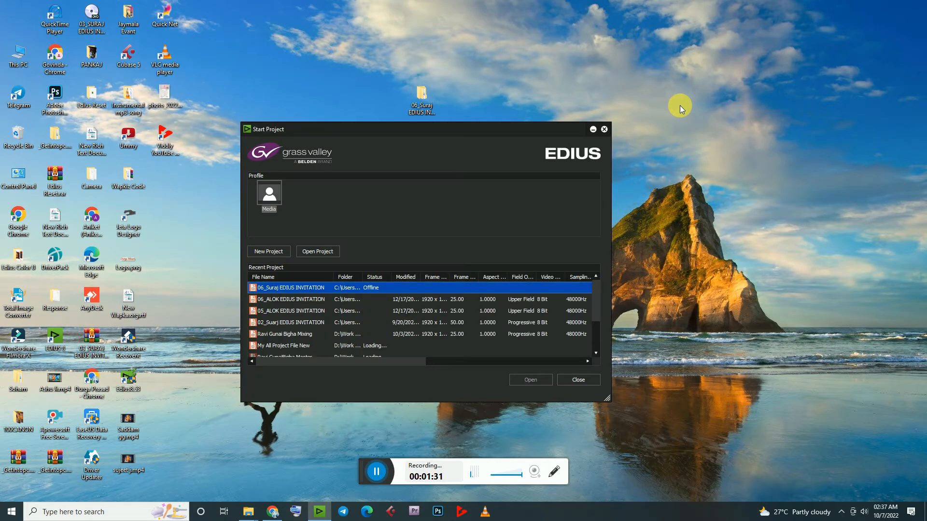
Open the project file from the desktop's 06_Suraj EDIUS INVITATION folder and lower the timeline window's upper edge to uncover the preview monitor's timecode.
left_click(321, 250)
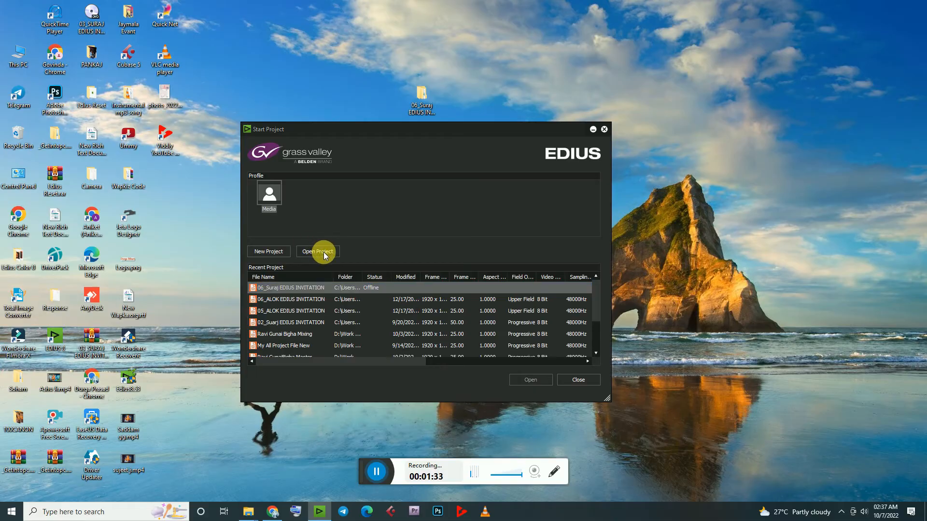
left_click(27, 82)
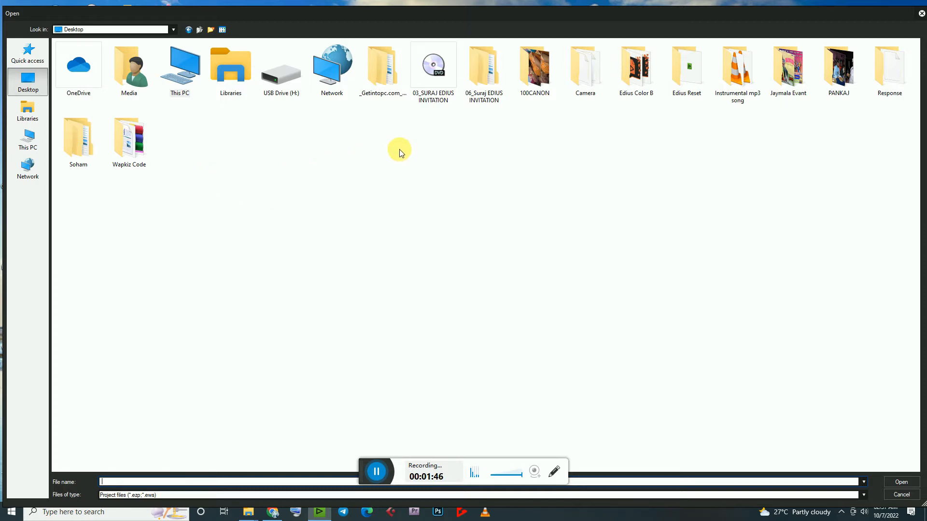
double_click(482, 75)
double_click(117, 55)
double_click(114, 82)
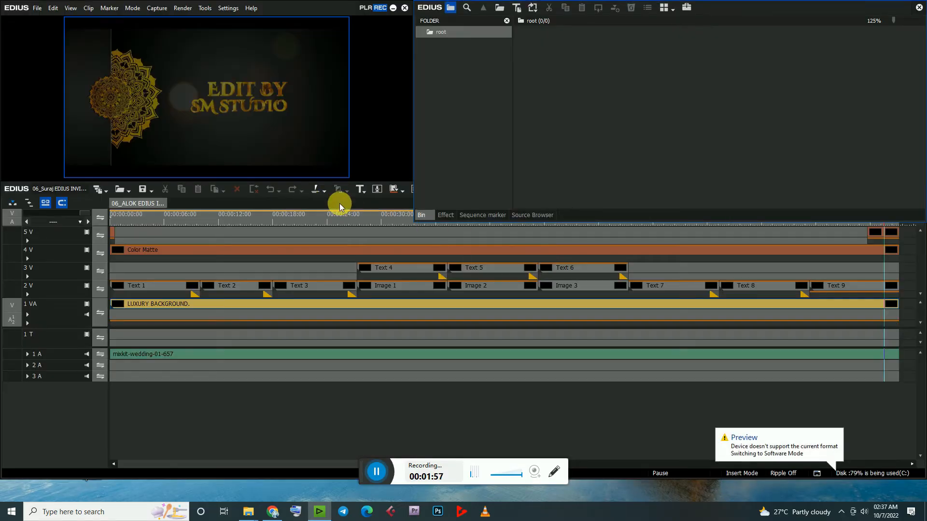
left_click_drag(534, 195, 538, 219)
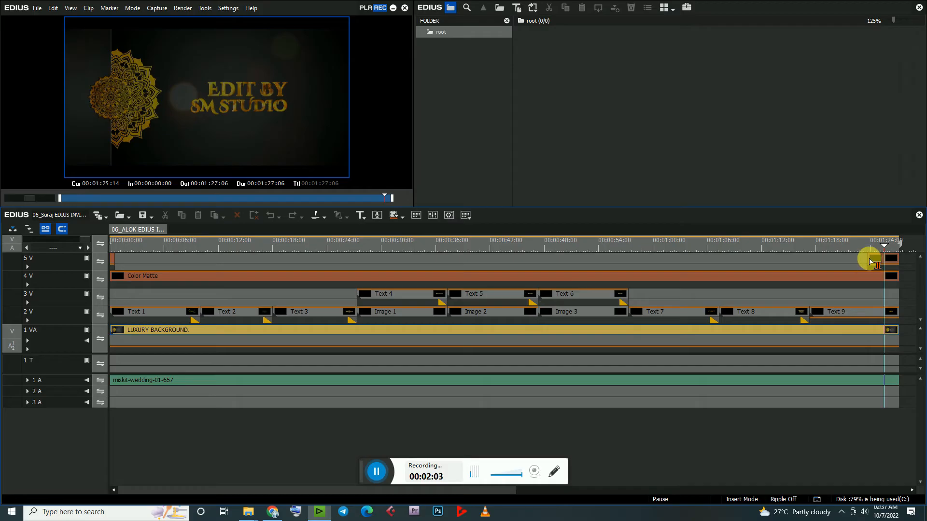
Preview the invitation sequence from its start and park the playhead on the opening title at about 3 seconds.
mouse_move(884, 253)
left_mouse_down()
mouse_move(897, 250)
mouse_move(876, 254)
mouse_move(899, 259)
left_mouse_up()
left_click(464, 269)
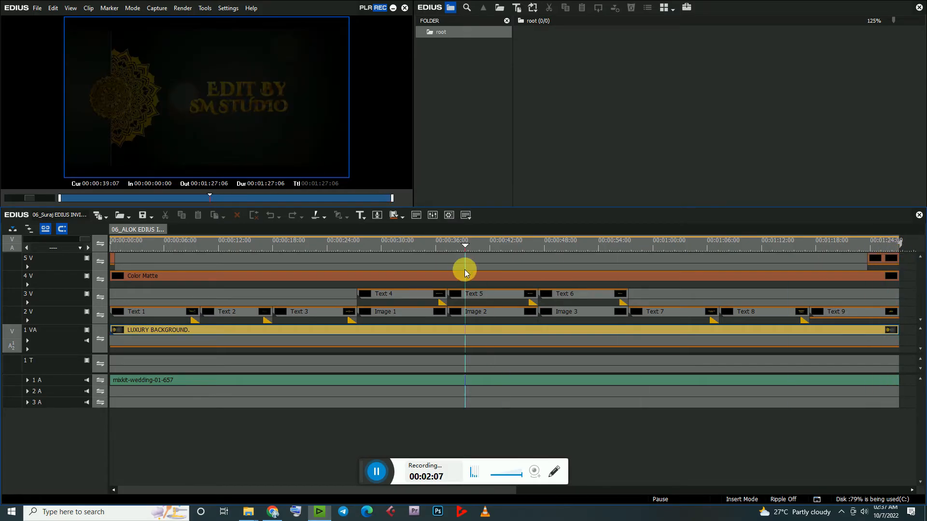
key("Home")
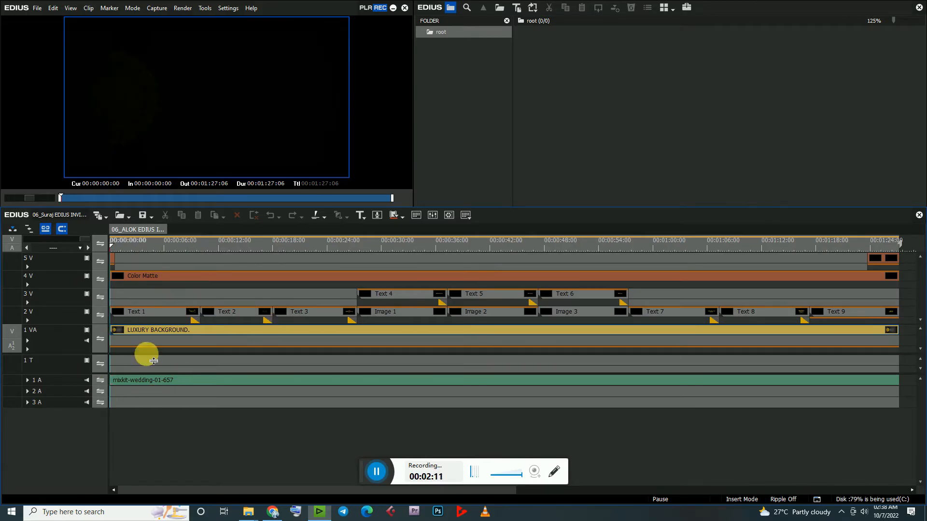
key("space")
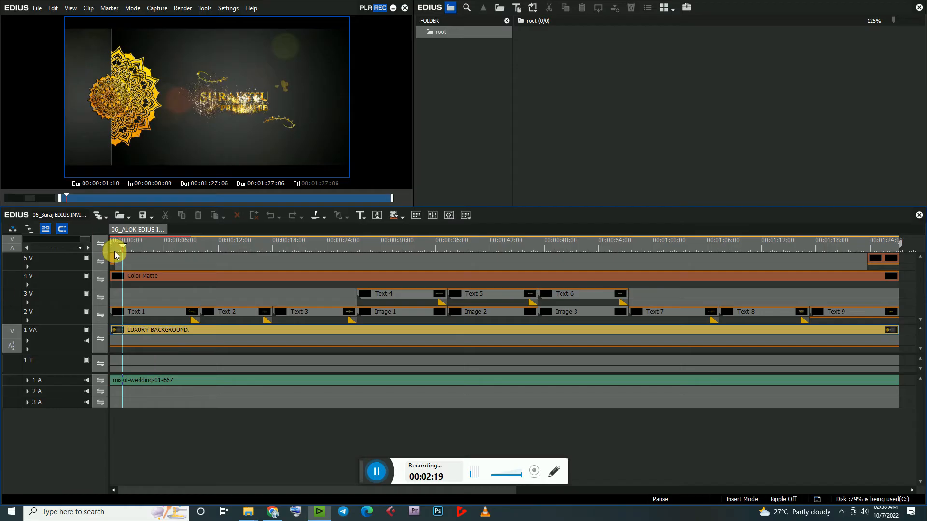
left_click_drag(120, 243, 139, 331)
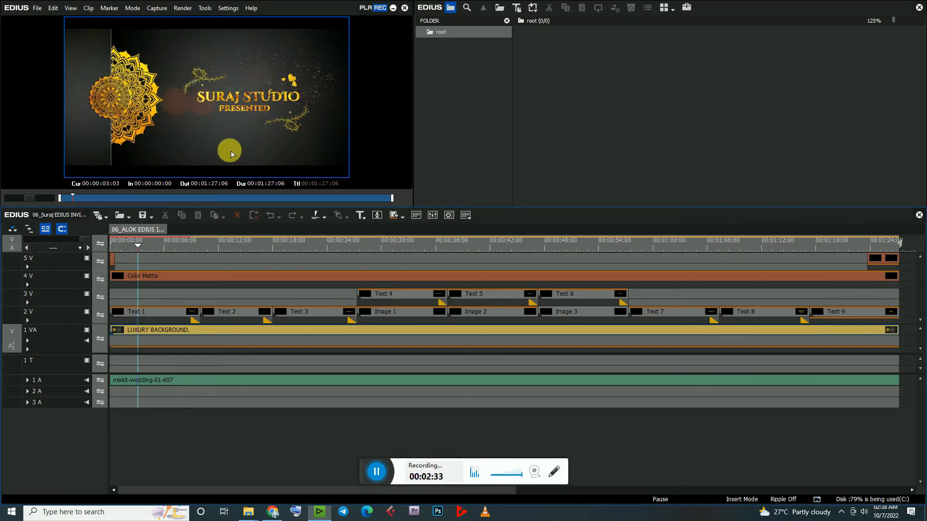
left_click(158, 314)
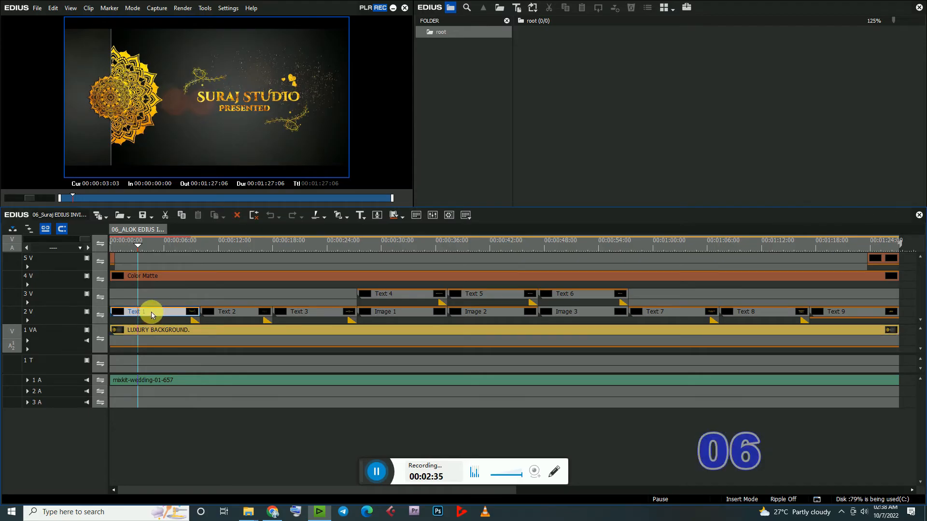
double_click(152, 312)
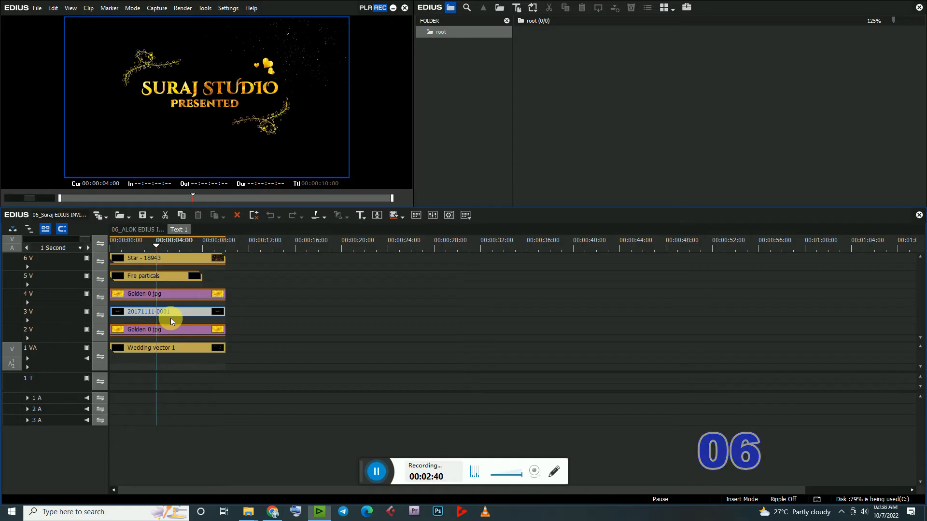
double_click(175, 314)
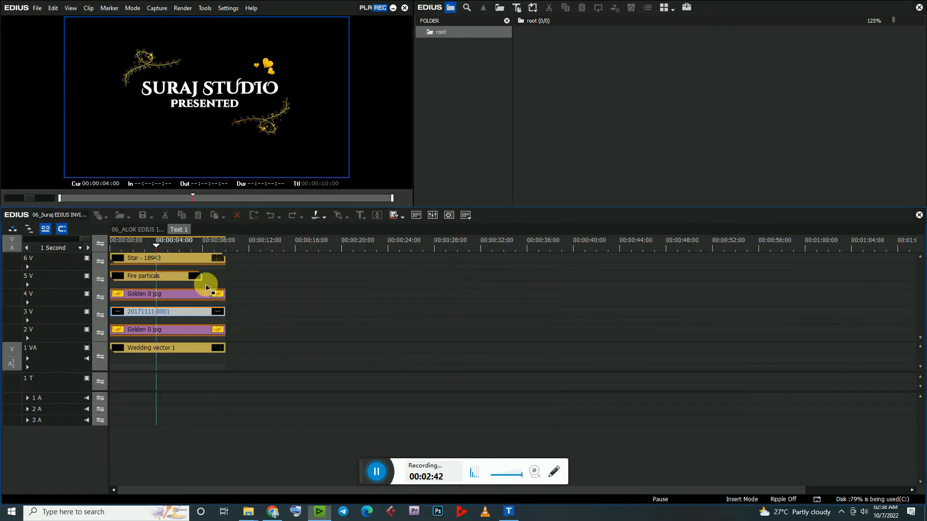
double_click(199, 94)
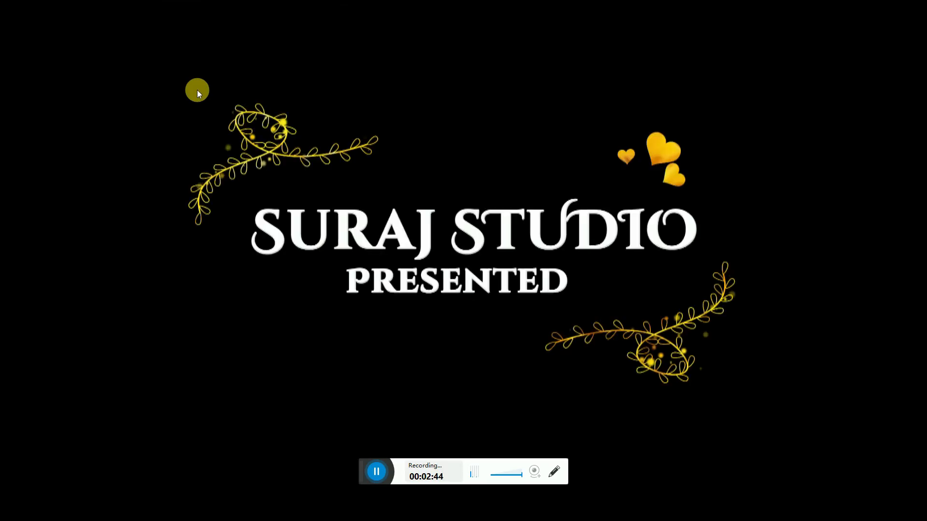
double_click(237, 125)
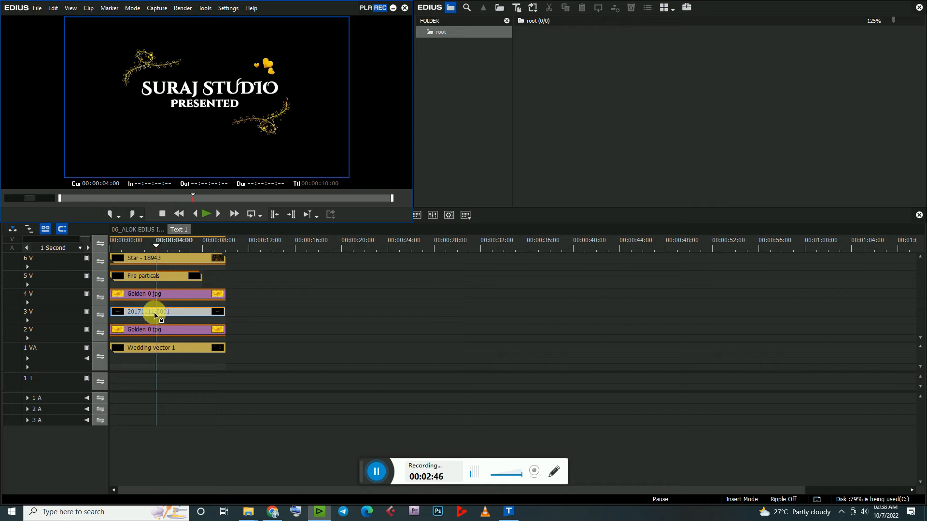
left_click(510, 513)
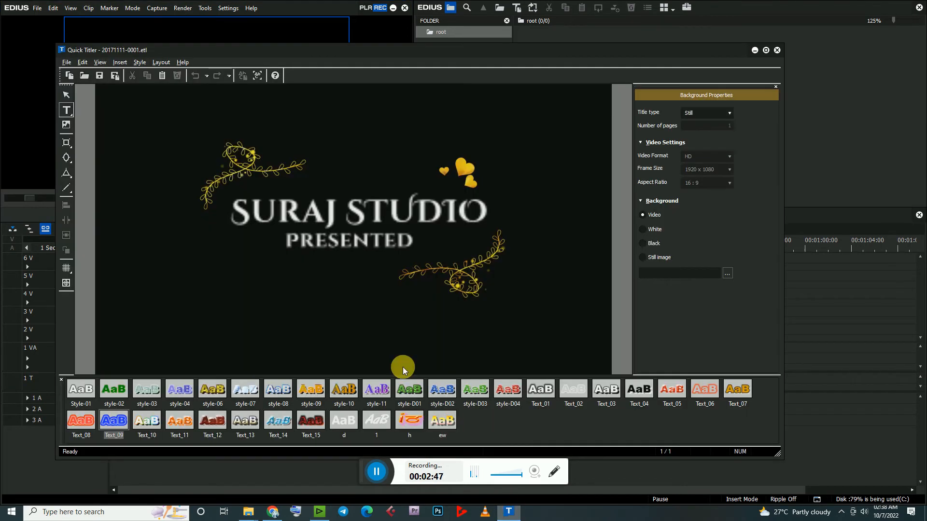
Replace the first word of the main title line with "SURAJ" so it reads "SURAJ STUDIO", and save the title.
left_click(308, 202)
left_click_drag(338, 217, 210, 224)
key("Delete")
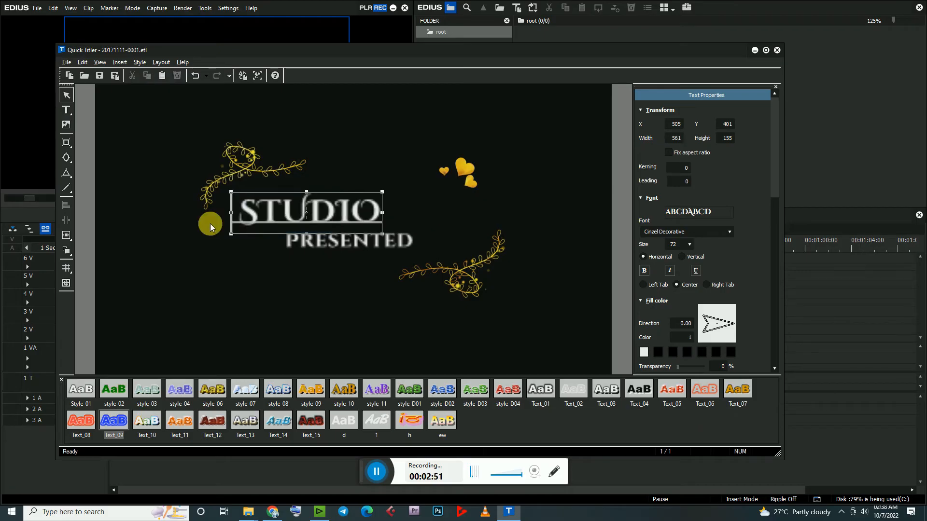
type("SURA")
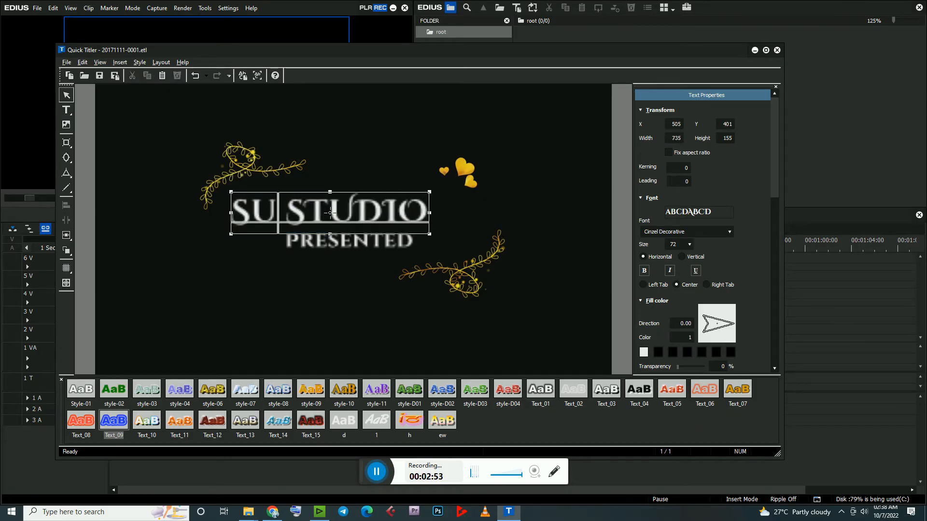
type("J")
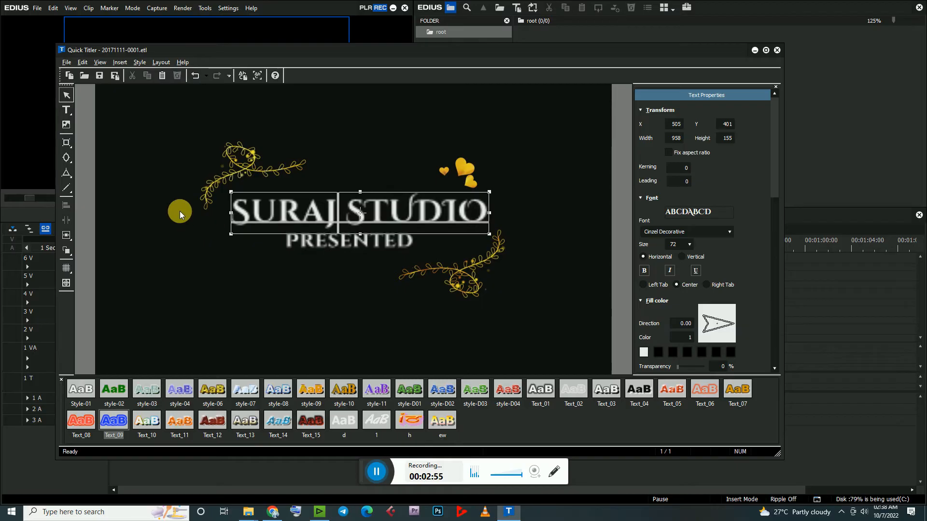
left_click(66, 62)
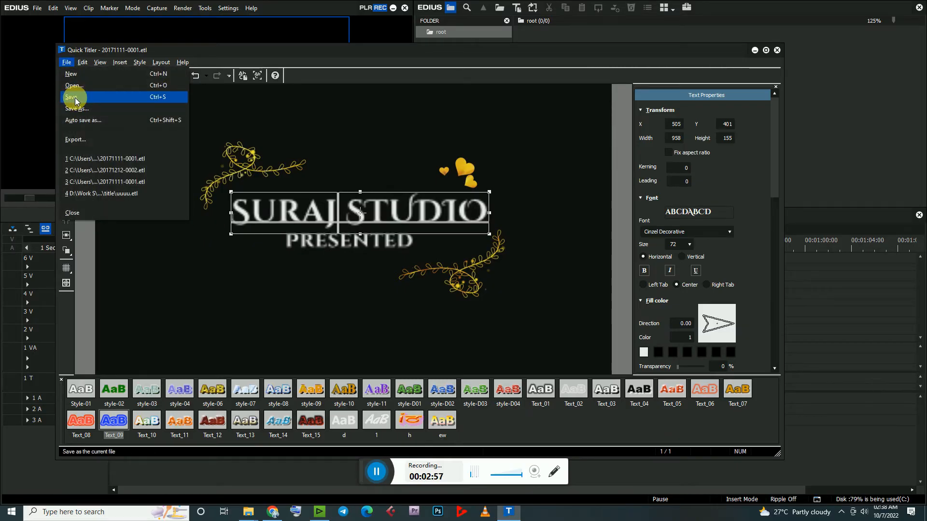
left_click(74, 97)
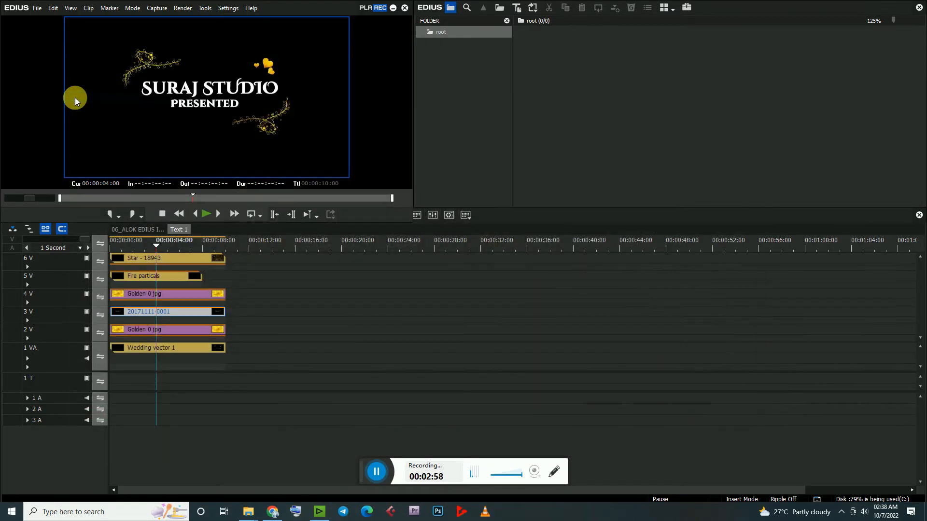
Return to the main invitation sequence and preview the Text 1, Text 2 and Text 3 titles.
left_click(140, 230)
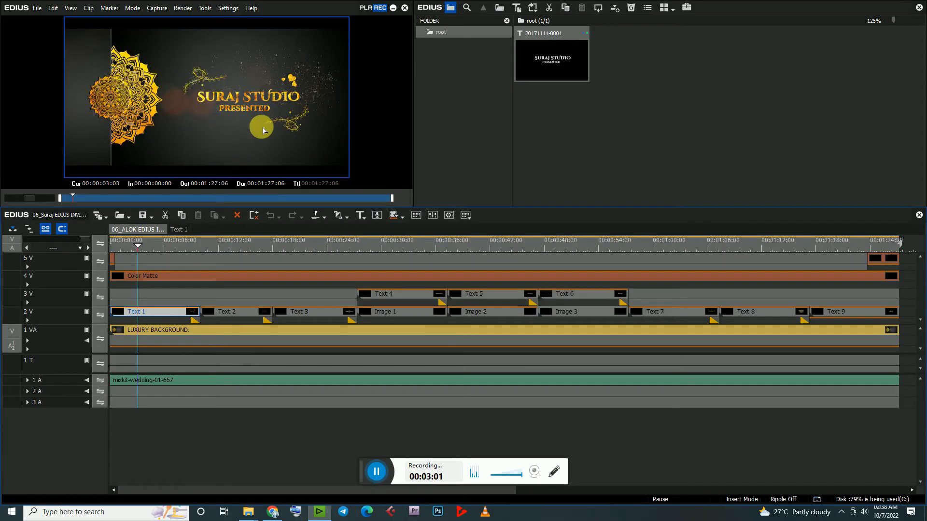
left_click(226, 246)
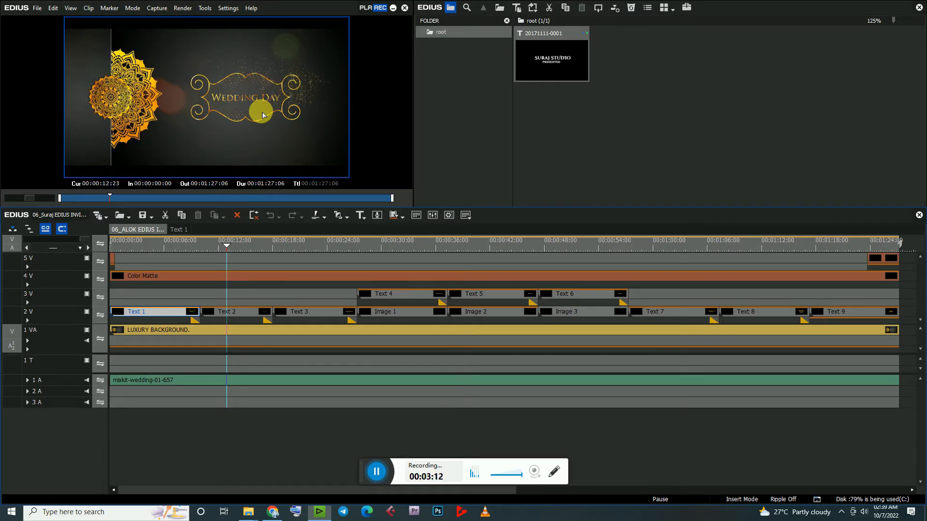
left_click(306, 245)
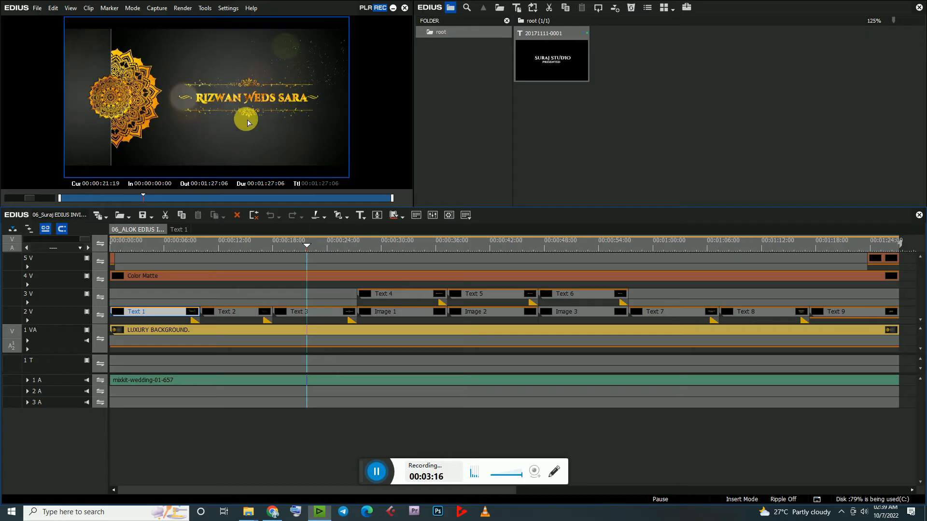
Move the playhead to the first photo placeholder at about 32 seconds, open the nested Image 1 sequence and select its clip 01.
left_click_drag(302, 246, 402, 250)
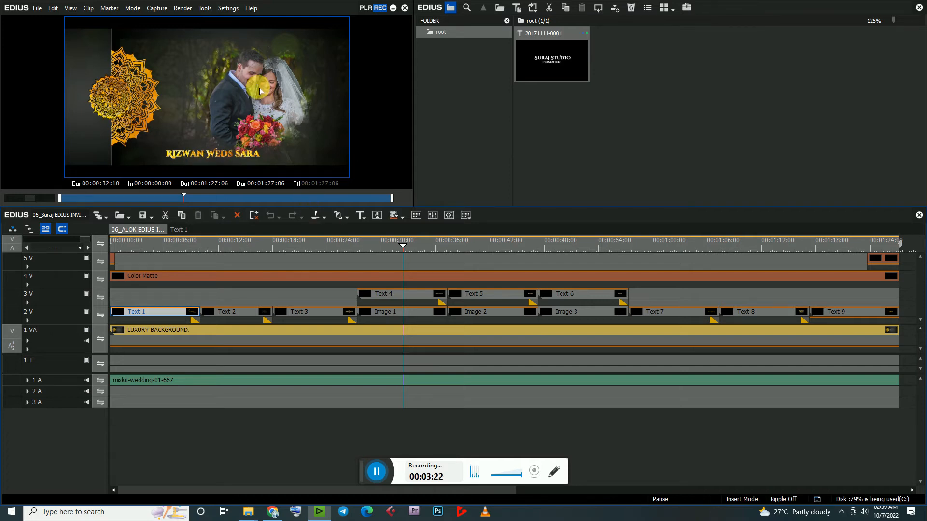
left_click(401, 314)
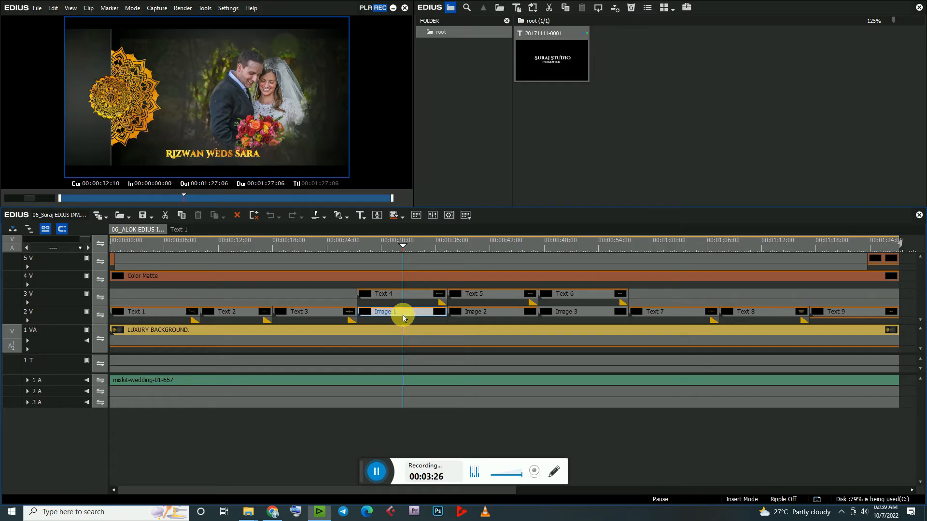
double_click(402, 313)
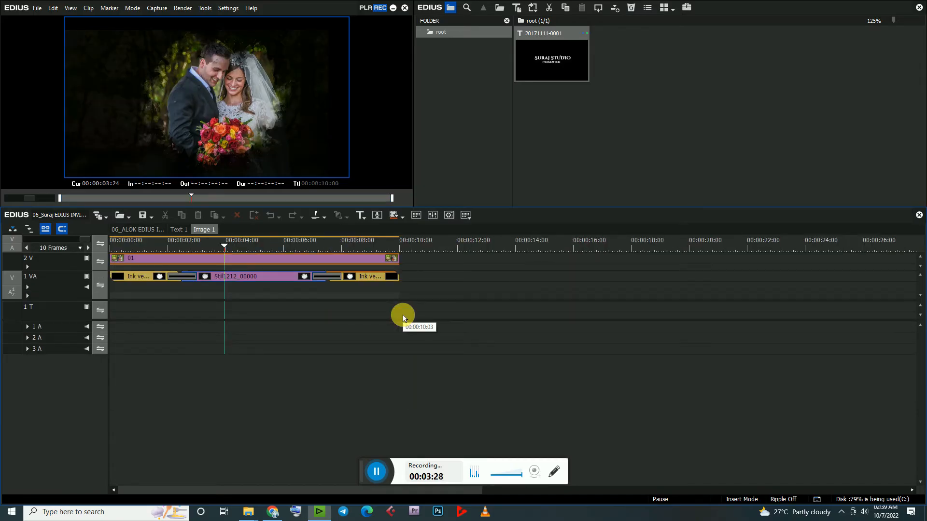
left_click(290, 261)
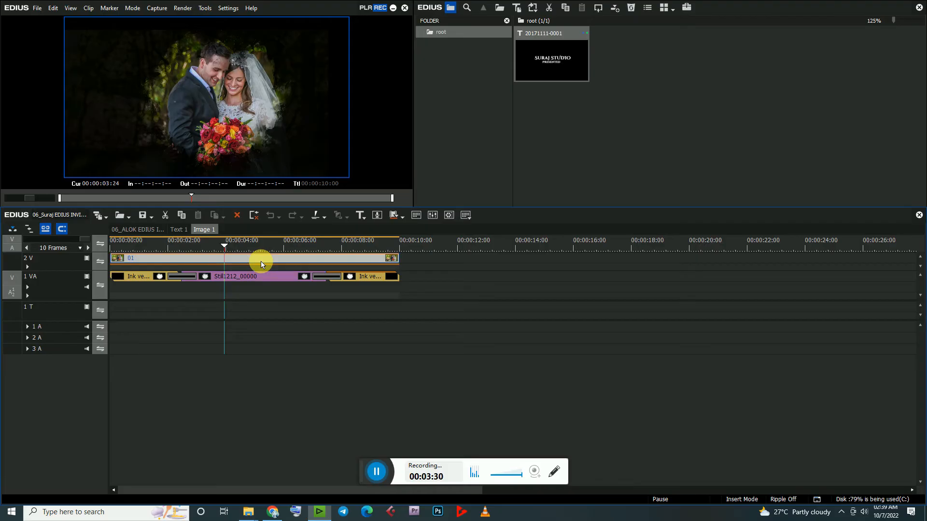
Import all five video clips, BG 2, BG 3, boy 1, girl 1 and GIRL 2, from the DURGA FOOTAGE folder into the bin.
left_click(624, 154)
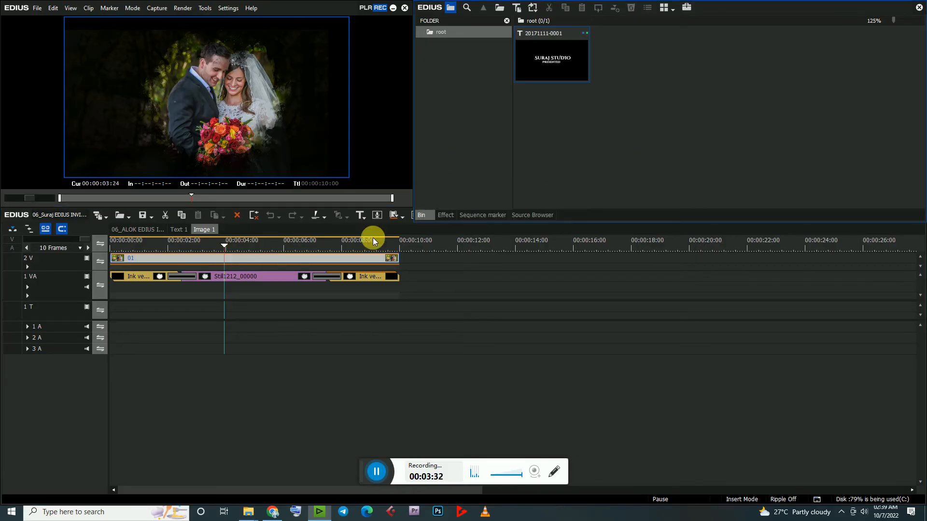
double_click(759, 112)
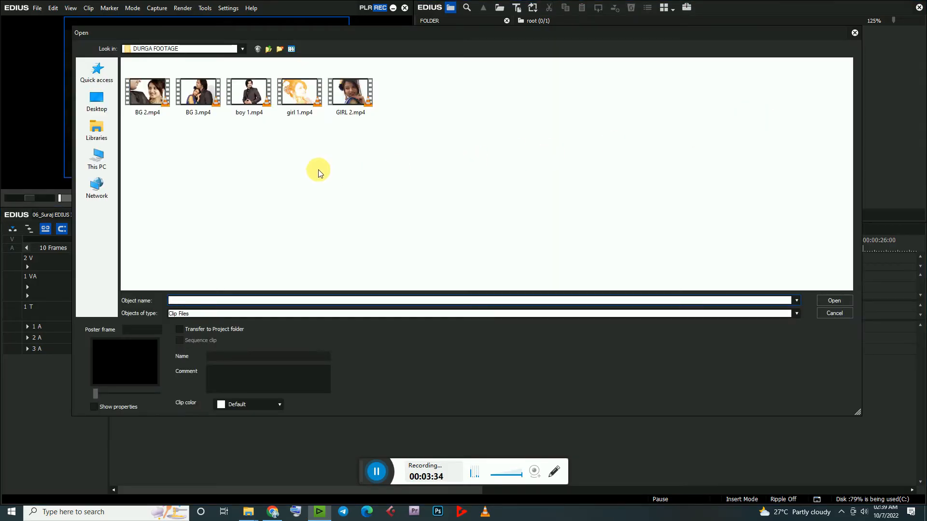
left_click_drag(159, 161, 517, 71)
left_click(836, 300)
left_click(789, 147)
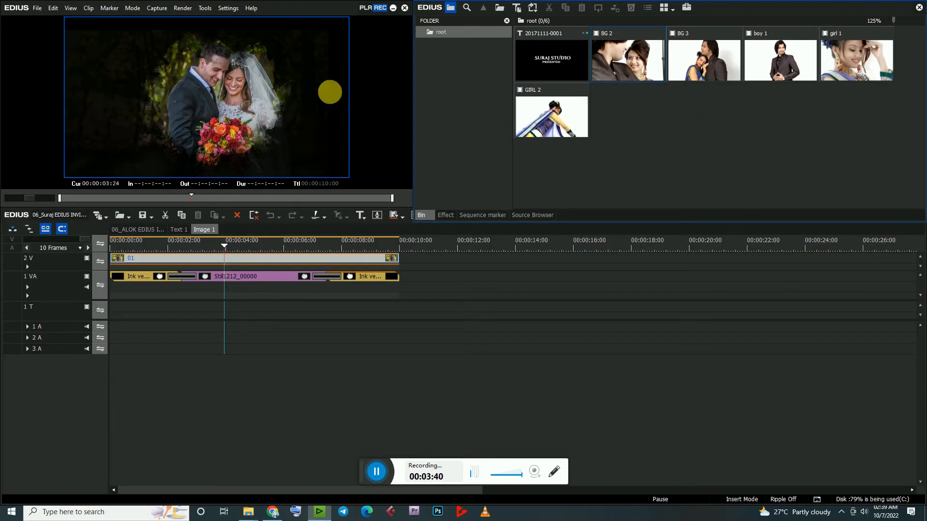
Replace placeholder clip 01 in the Image 1 sequence with the BG 2 footage and play the sequence from its start.
left_click(628, 59)
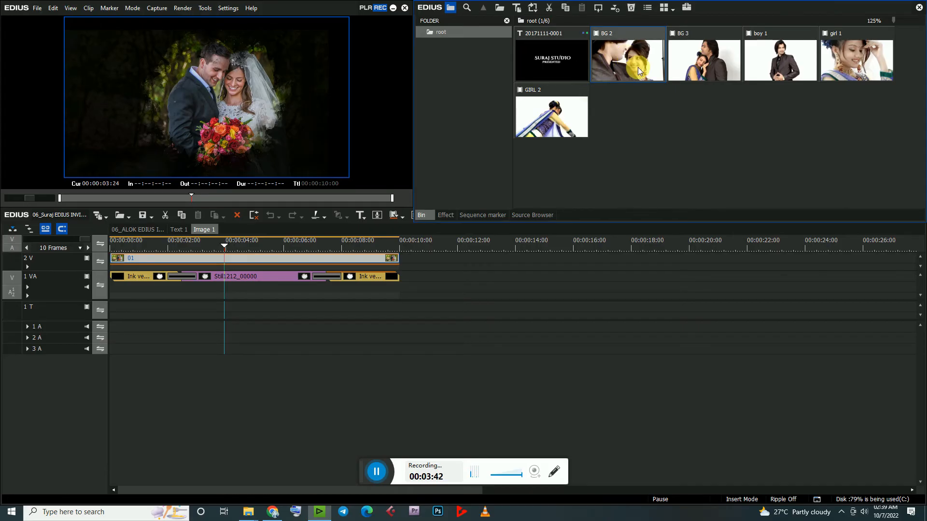
key("ctrl+c")
left_click(242, 262)
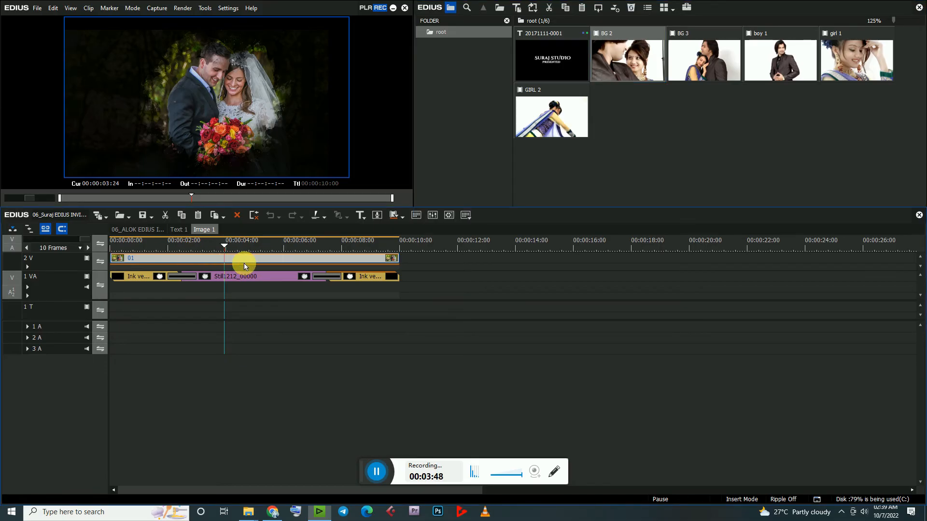
key("ctrl+r")
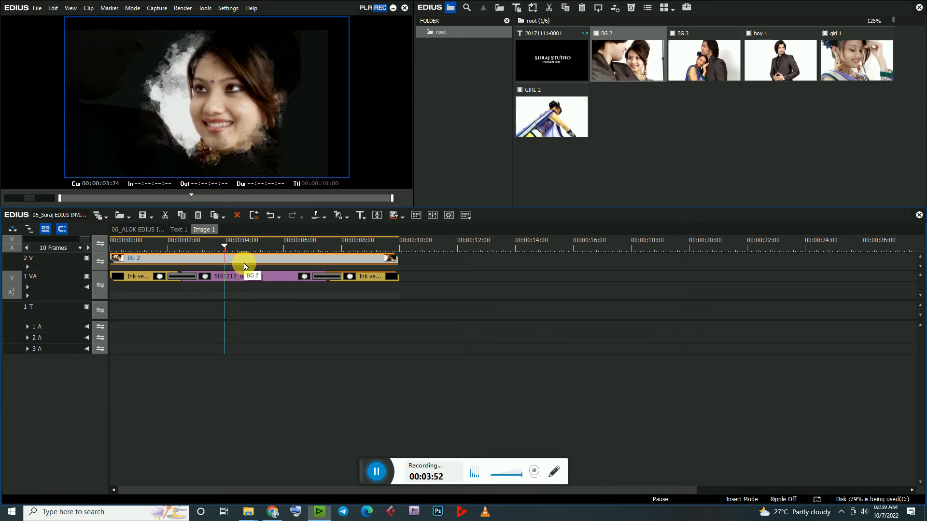
left_click_drag(226, 245, 110, 252)
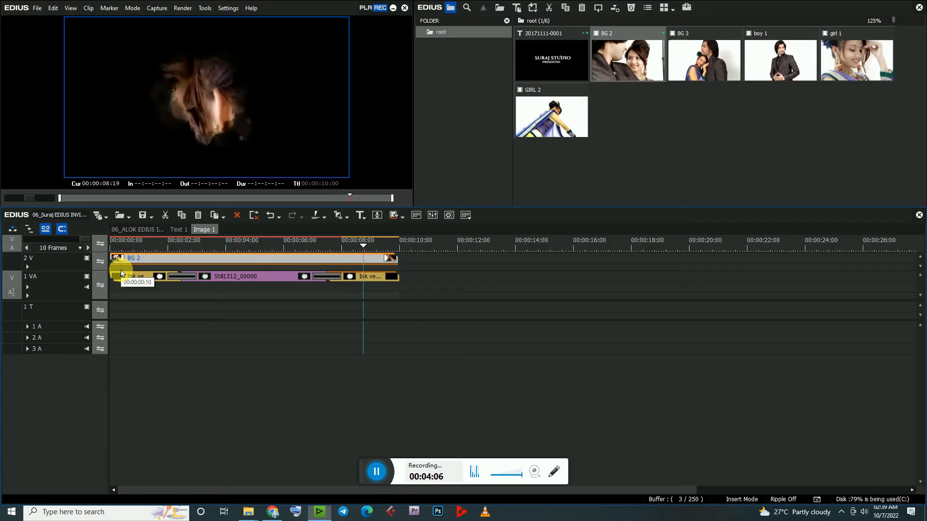
key("space")
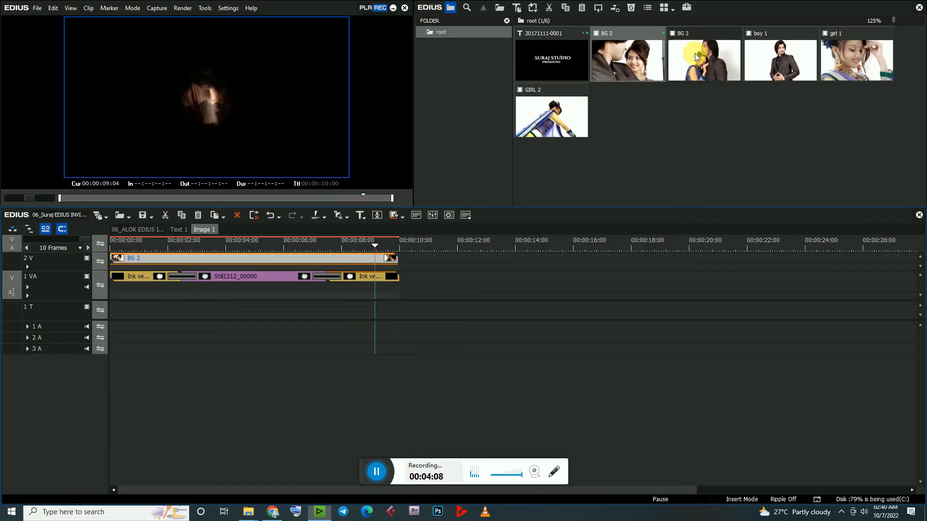
Replace the BG 2 clip in the Image 1 sequence with the BG 3 footage and preview it inside the ink mask.
left_click(713, 68)
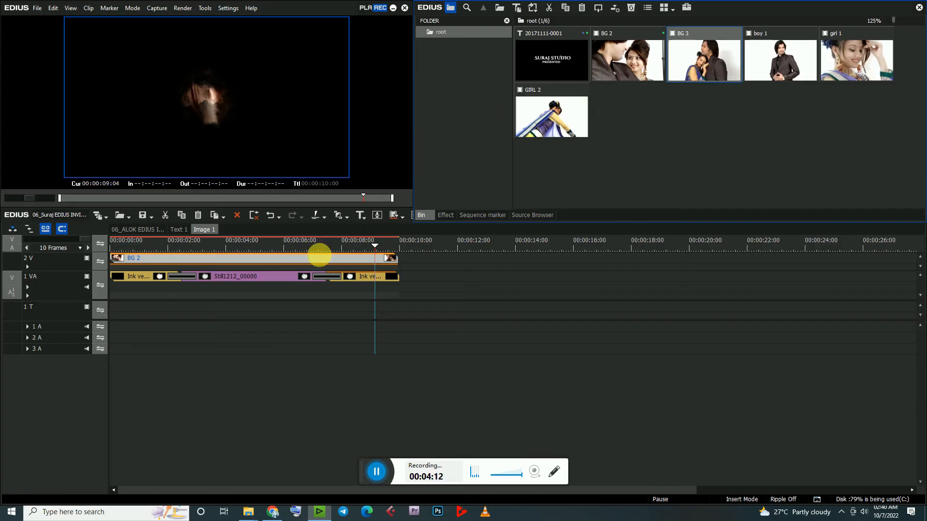
left_click(267, 260)
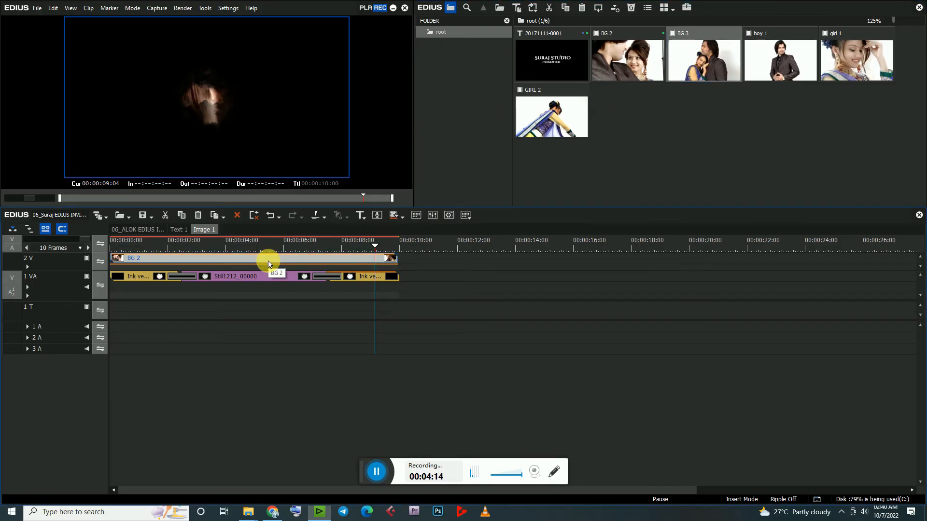
key("ctrl+r")
left_click(206, 244)
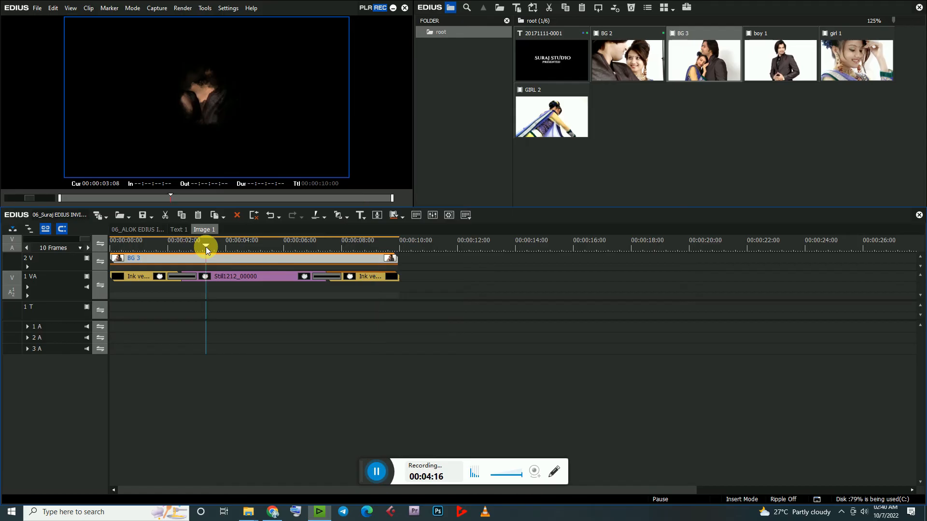
left_click(265, 243)
left_click_drag(268, 242, 331, 263)
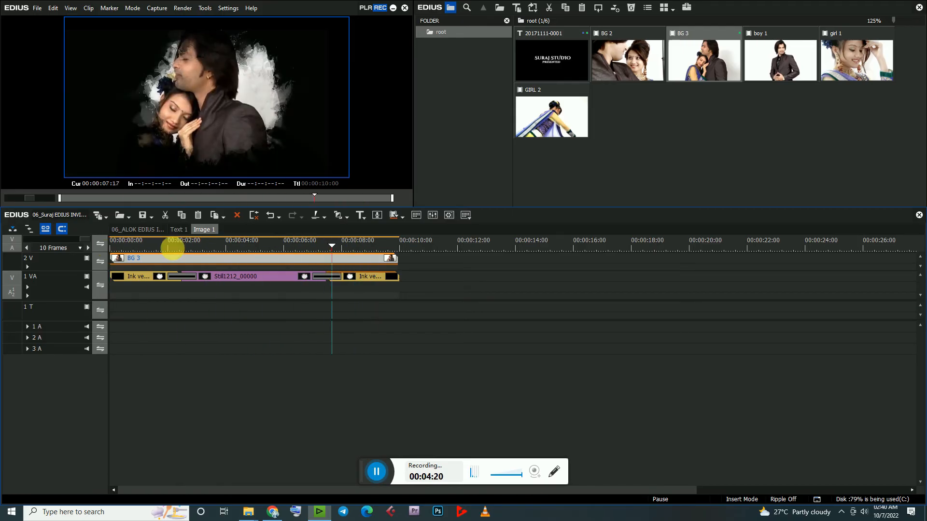
Return to the main invitation sequence, move the playhead to about 43 seconds and open the nested Image 2 sequence.
left_click(137, 230)
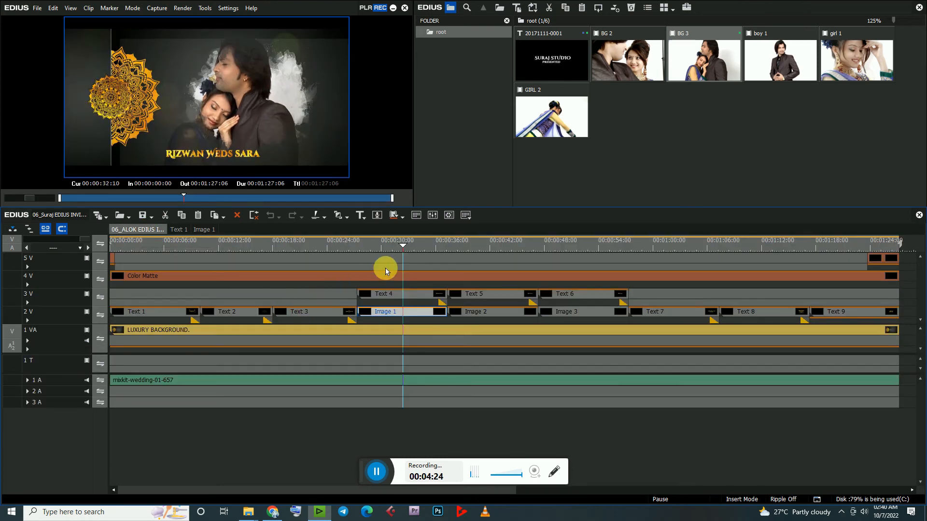
left_click_drag(406, 244, 500, 250)
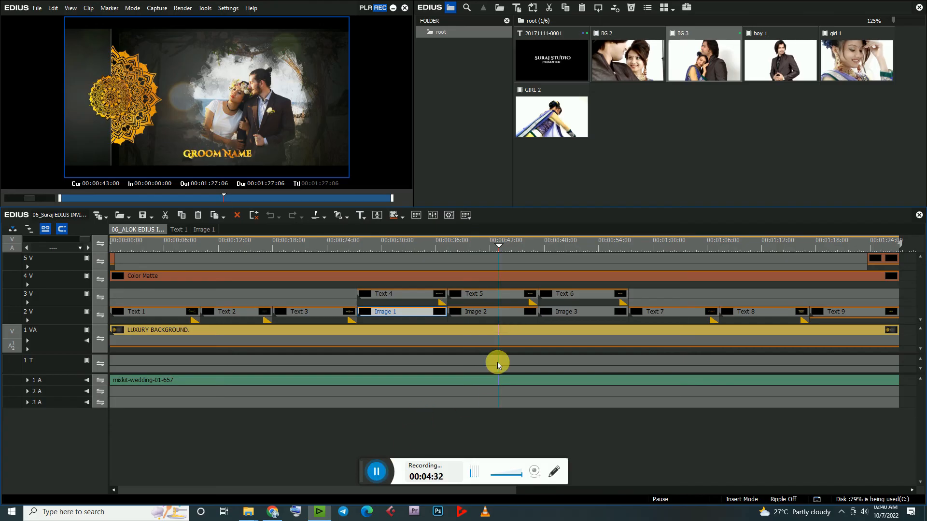
double_click(489, 314)
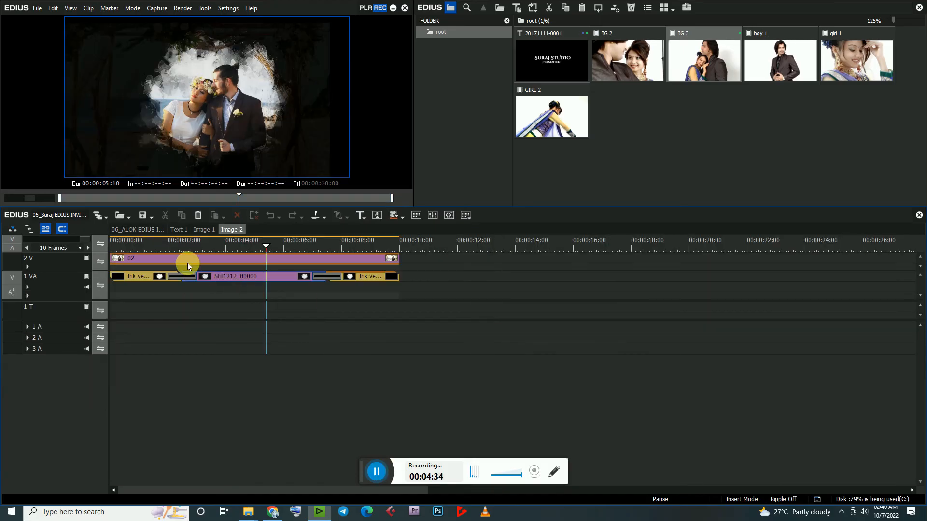
Replace placeholder clip 02 in the Image 2 sequence with the girl 1 footage and preview it inside the ink mask.
left_click(187, 258)
left_click(835, 70)
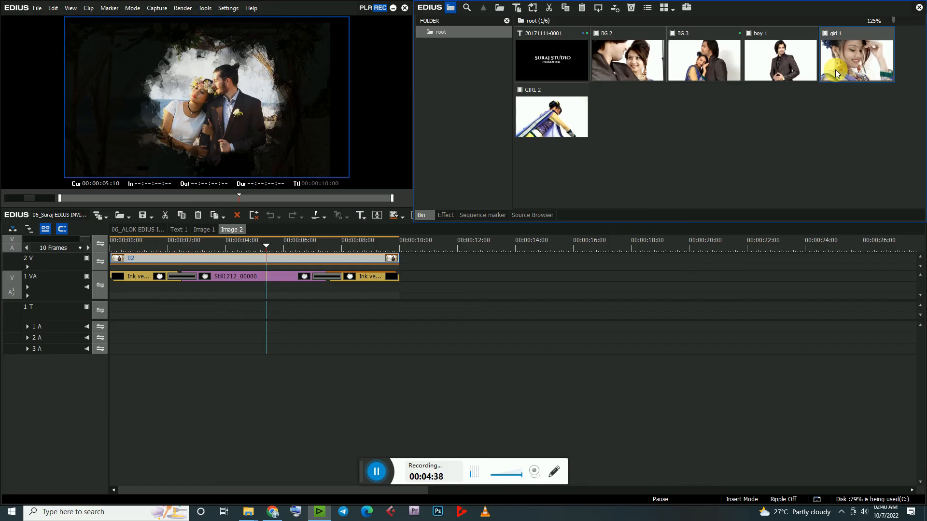
left_click(300, 260)
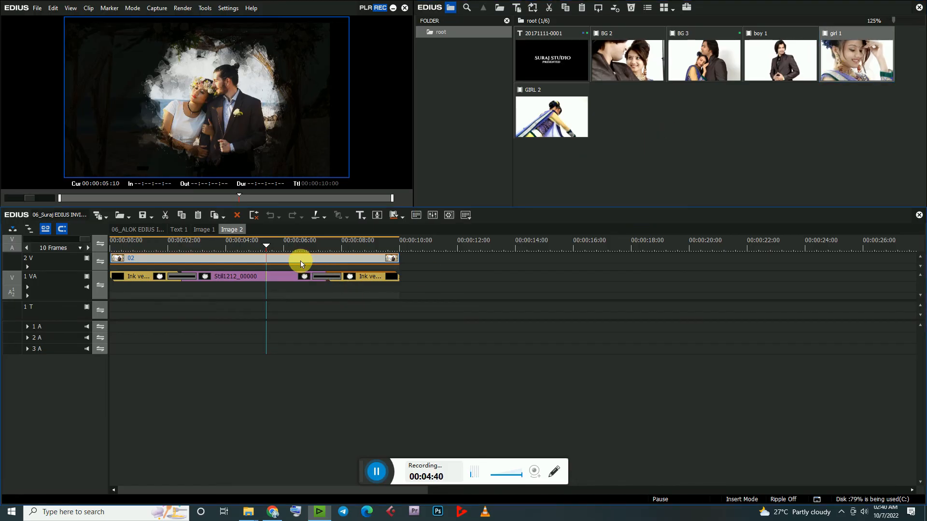
key("ctrl+r")
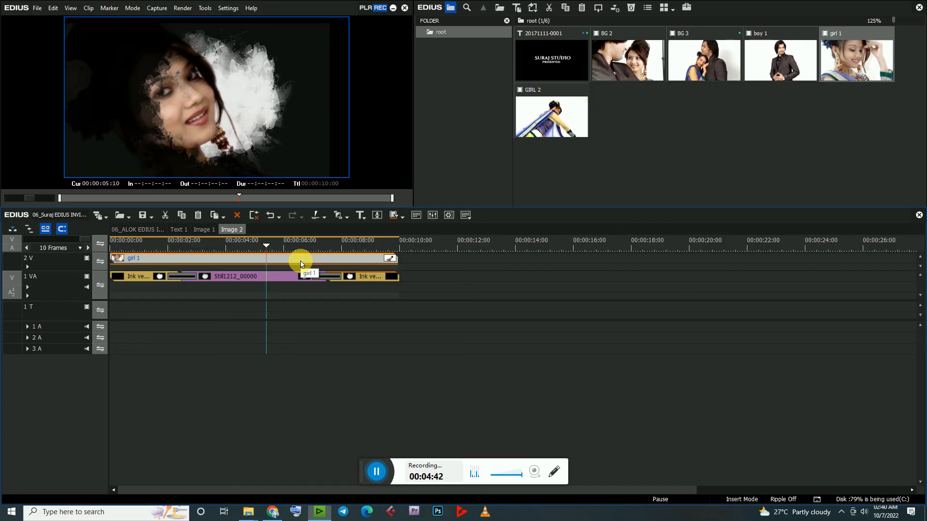
left_click_drag(260, 245, 356, 280)
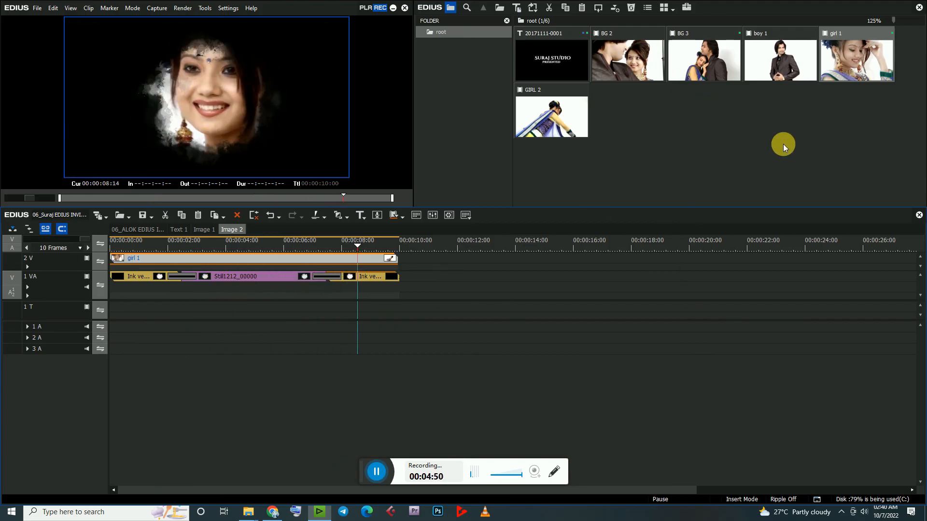
Return to the main invitation sequence and preview the Image 1, Image 2 and Image 3 sections with their captions.
left_click(124, 229)
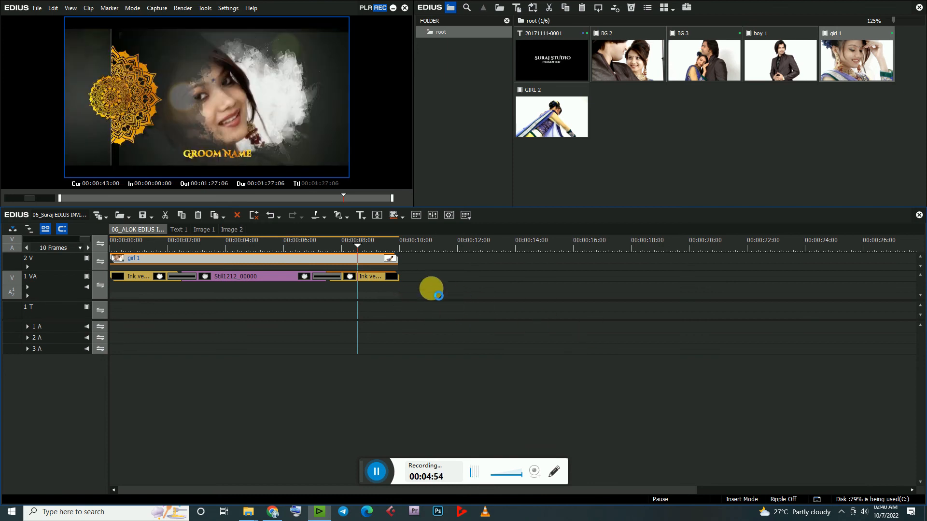
left_click_drag(503, 247, 584, 248)
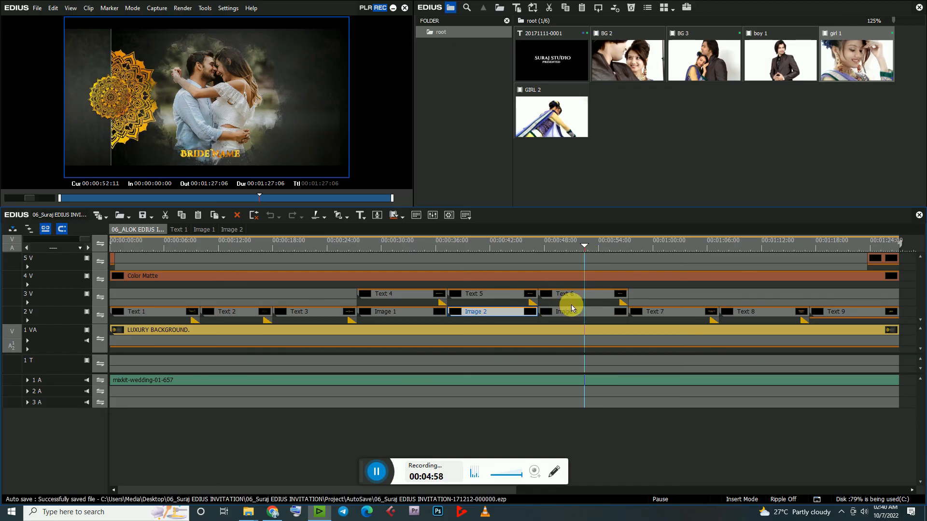
left_click_drag(641, 248, 439, 382)
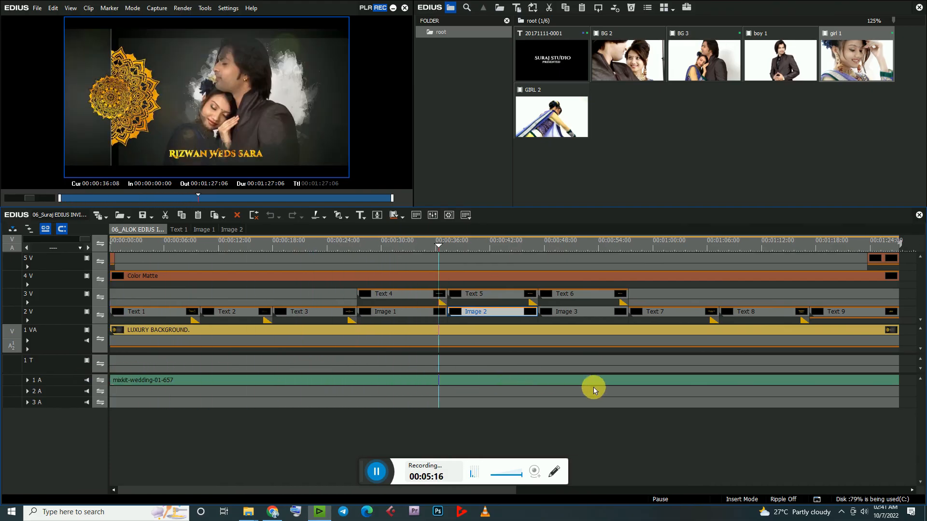